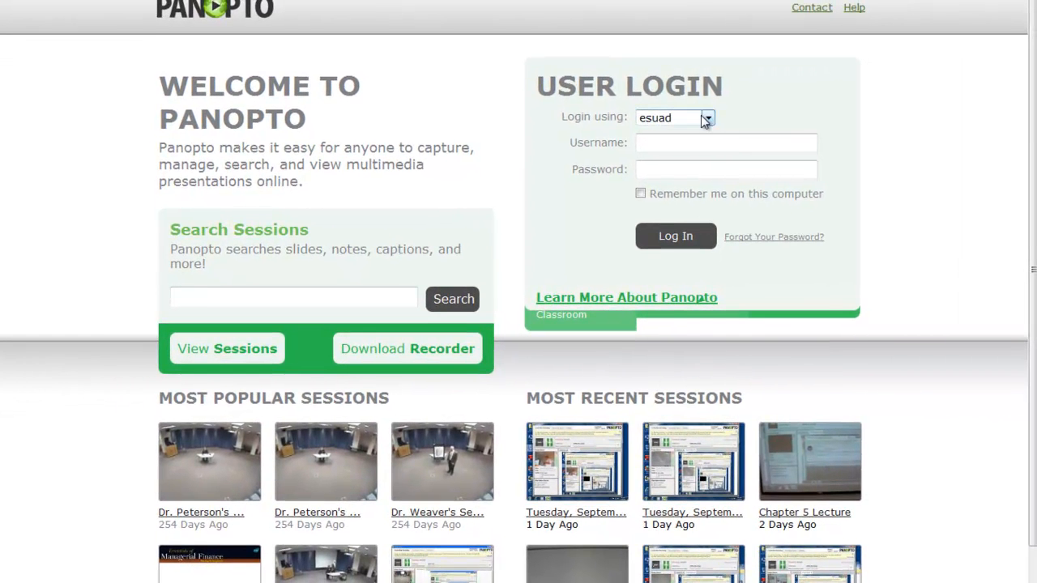
Log in using the esuad provider with the account username and password.
left_click(707, 119)
left_click(694, 146)
left_click(683, 146)
key("Tab")
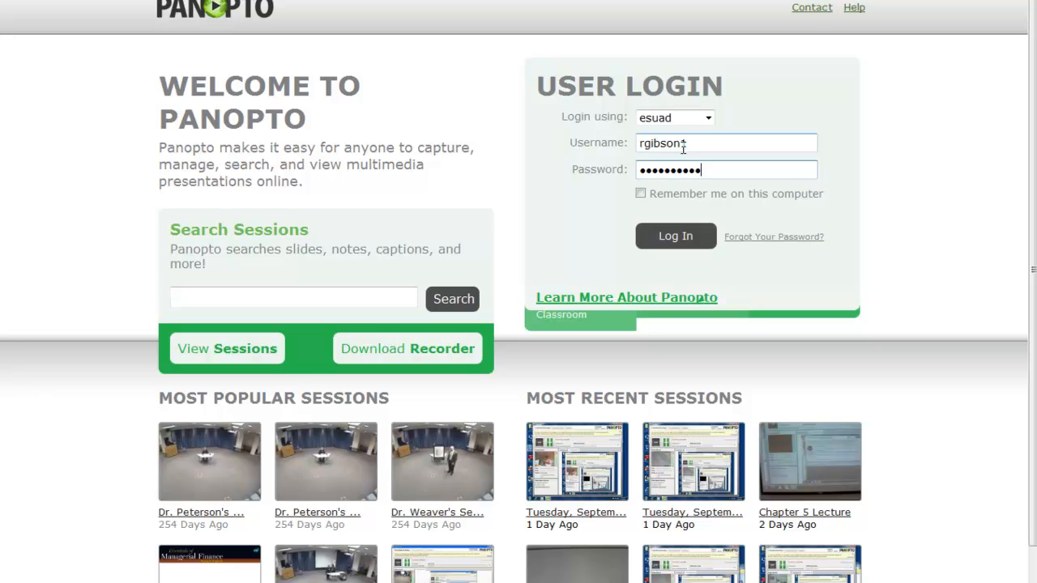
type("*")
left_click(684, 238)
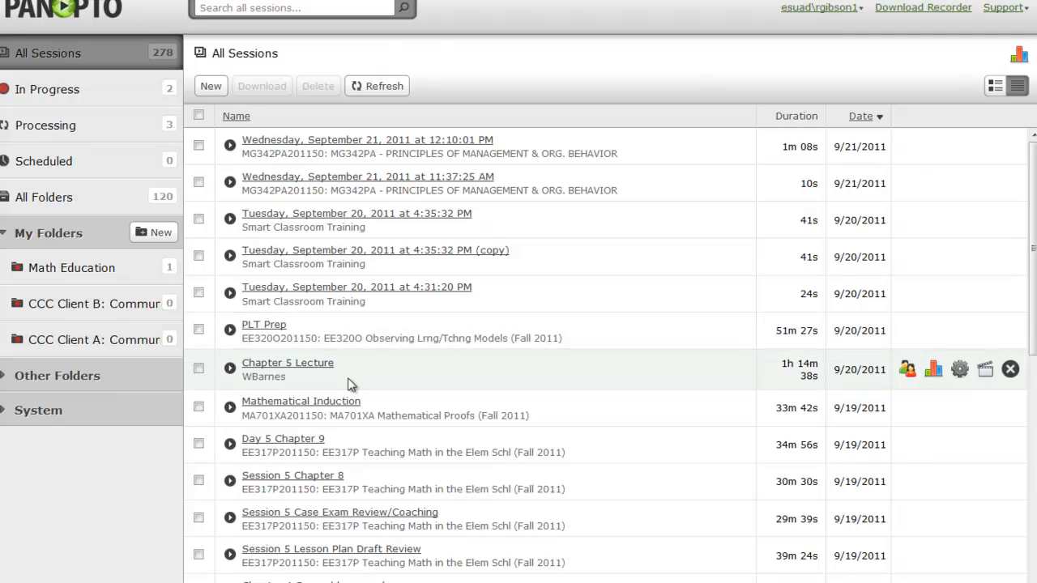
Open the sharing settings of the "Day 5 Chapter 9" session and examine its access lists of inherited and additional viewers.
scroll(347, 388, "down", 1)
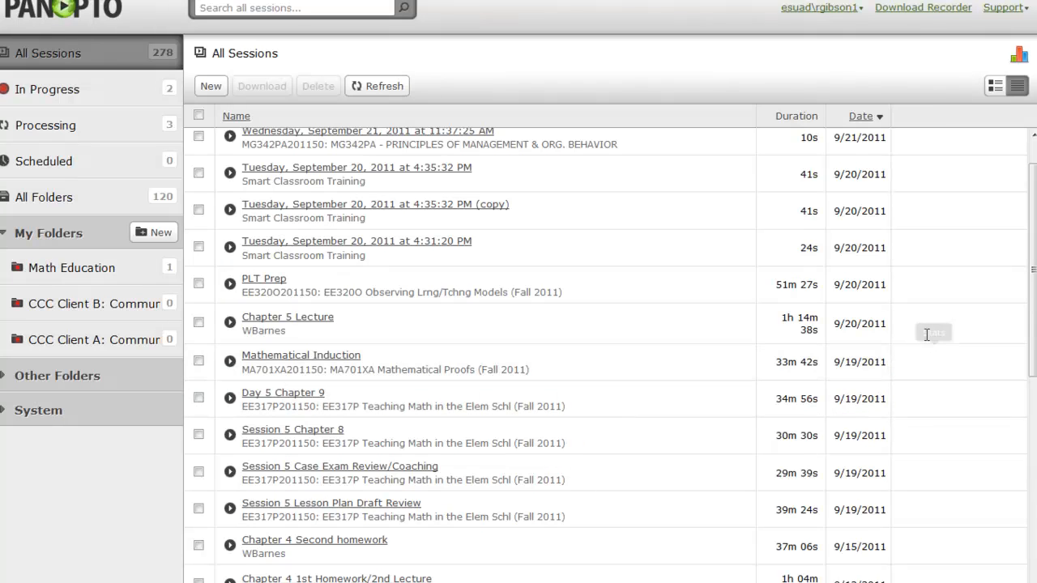
mouse_move(922, 406)
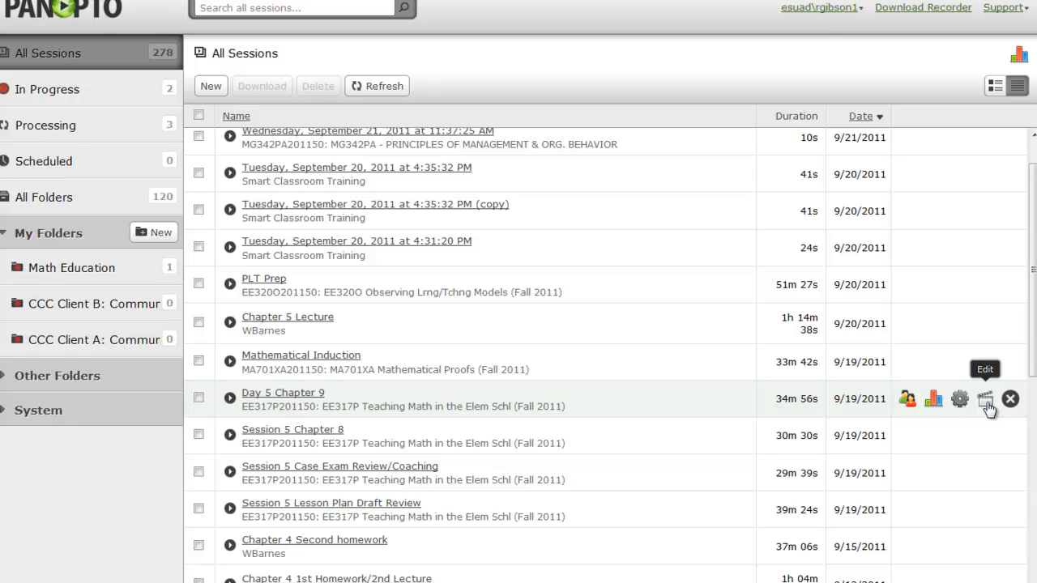
left_click(907, 400)
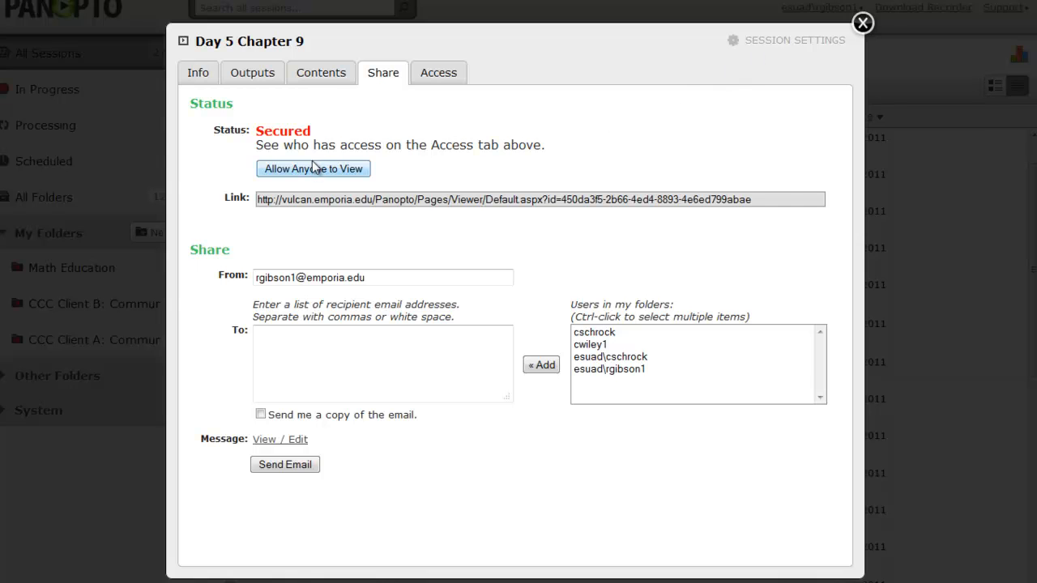
left_click(440, 75)
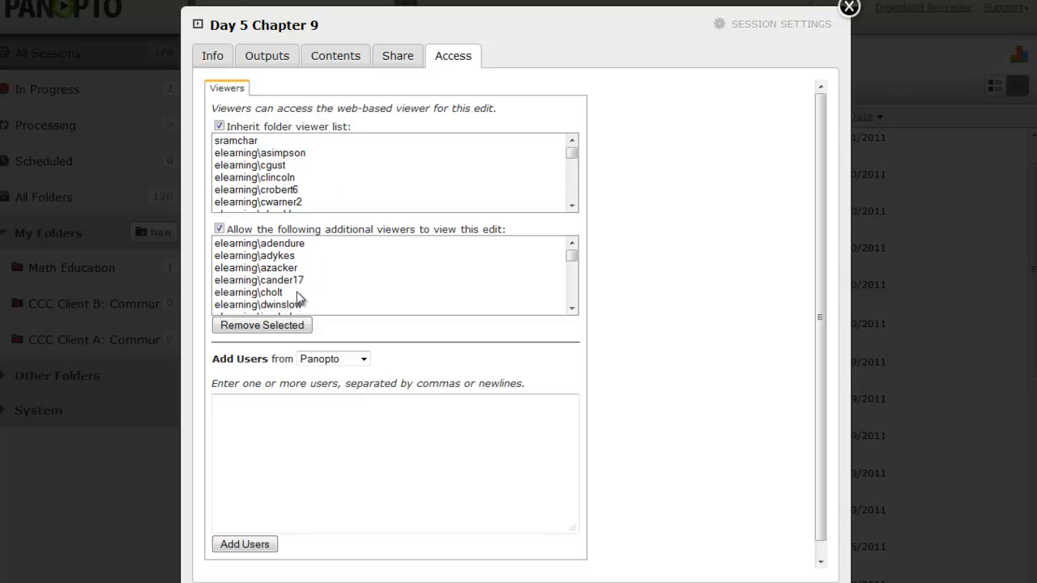
left_click_drag(572, 256, 578, 281)
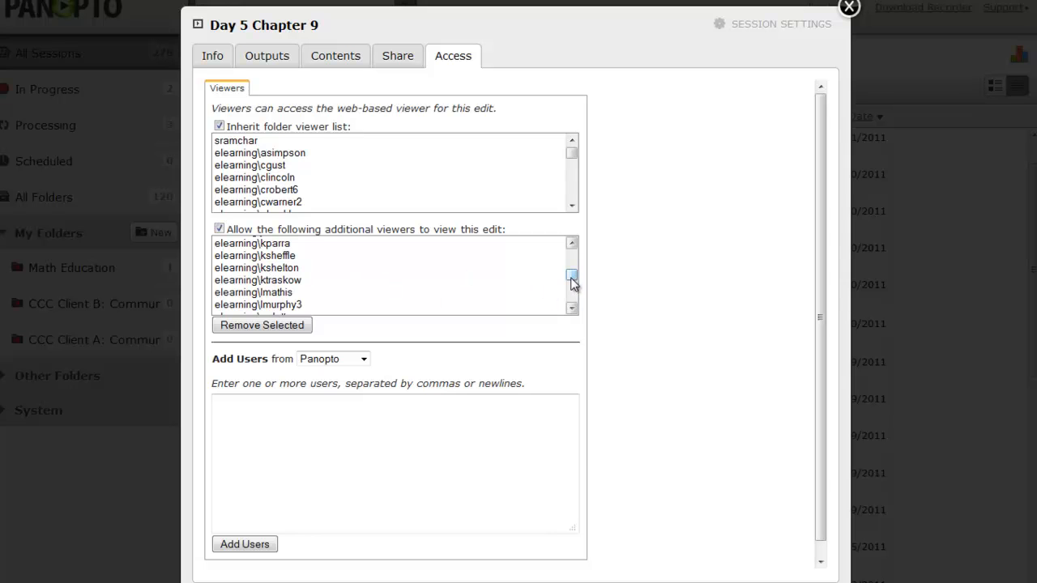
left_click_drag(572, 281, 573, 253)
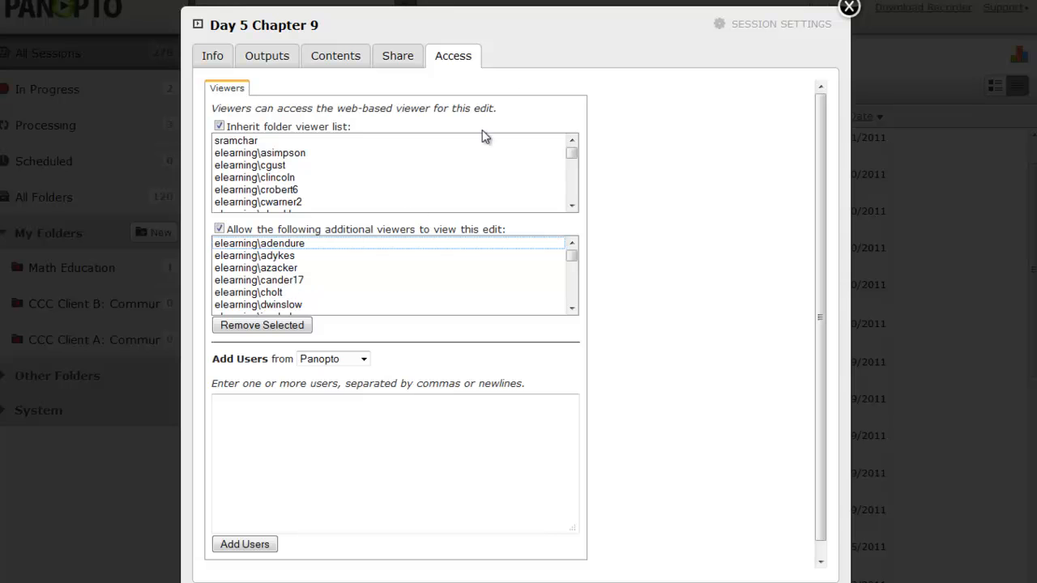
Allow anyone to view the "Day 5 Chapter 9" recording and secure it again.
left_click(396, 65)
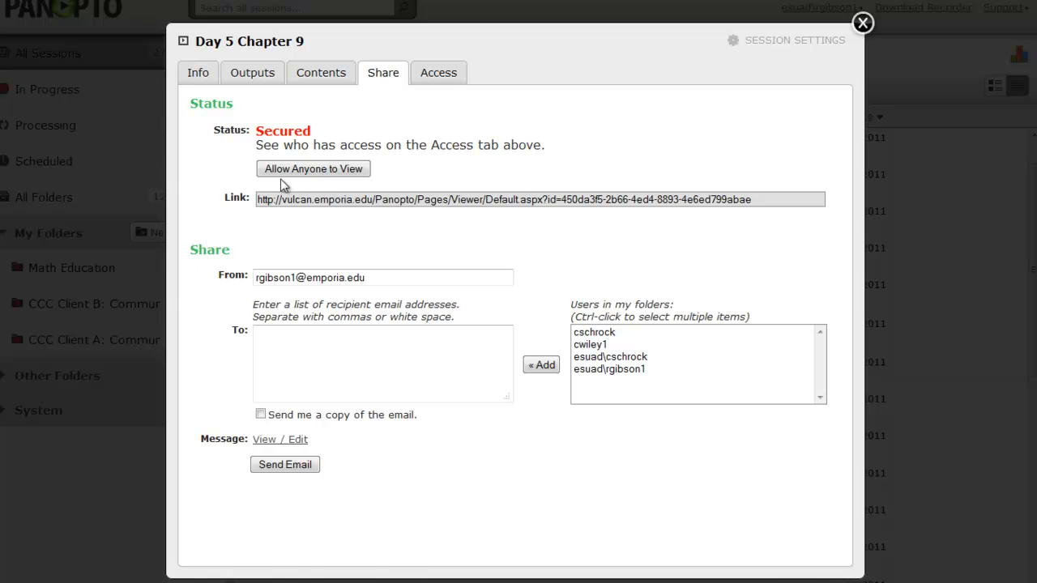
left_click(306, 170)
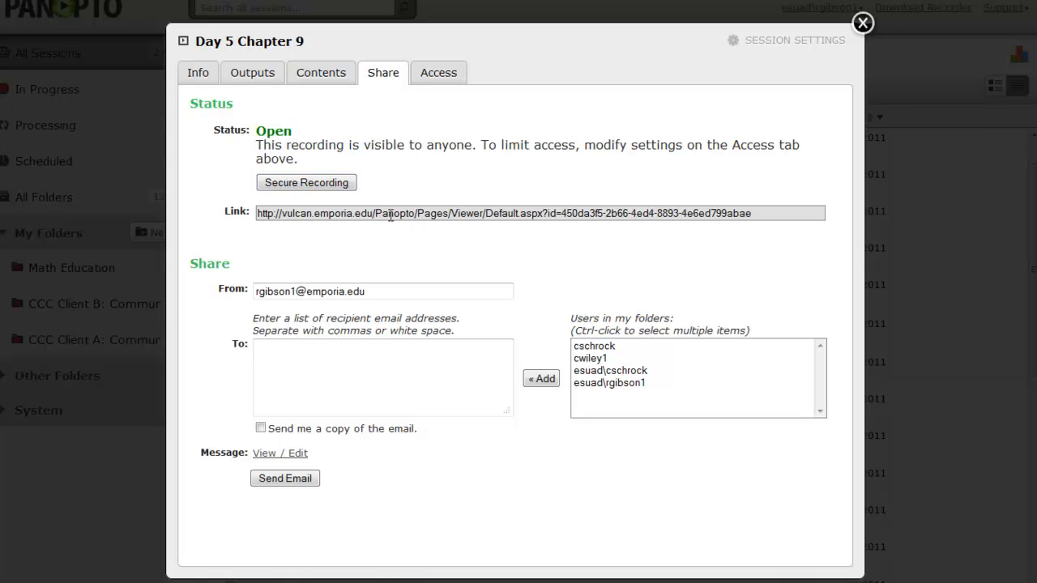
left_click(305, 183)
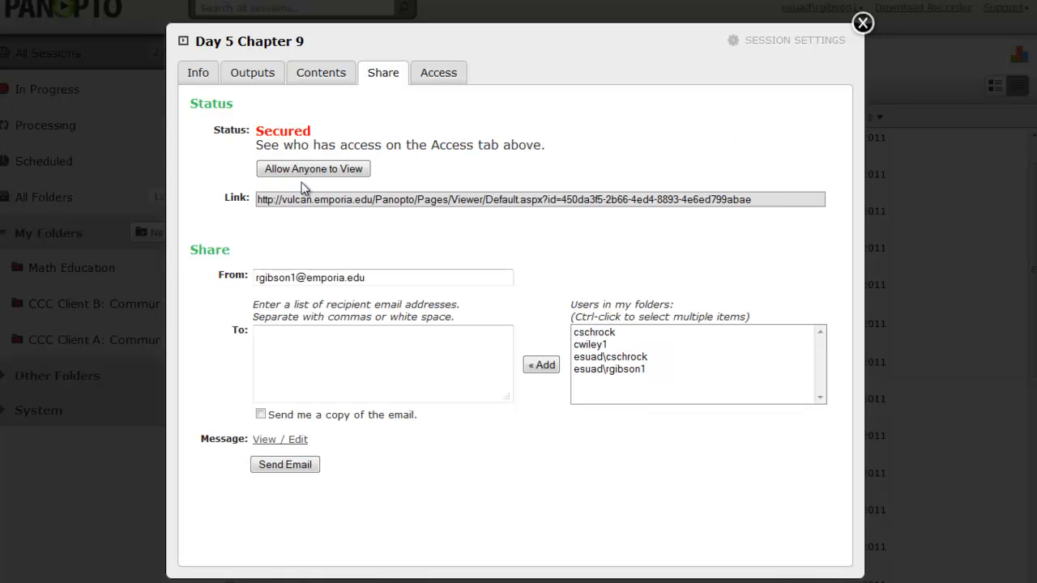
Review the session info of "Day 5 Chapter 9" and close its settings.
left_click(196, 81)
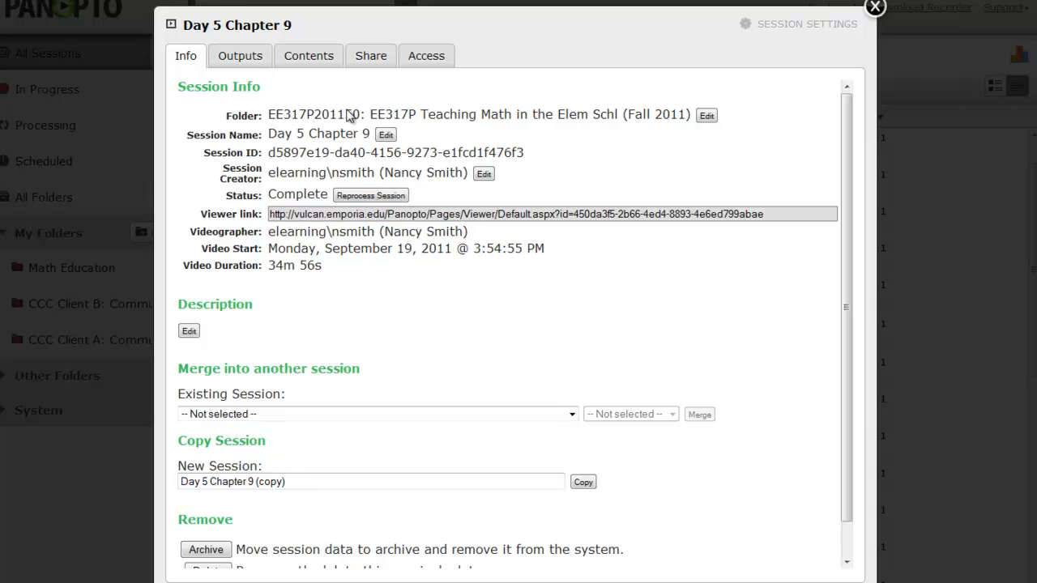
left_click(878, 13)
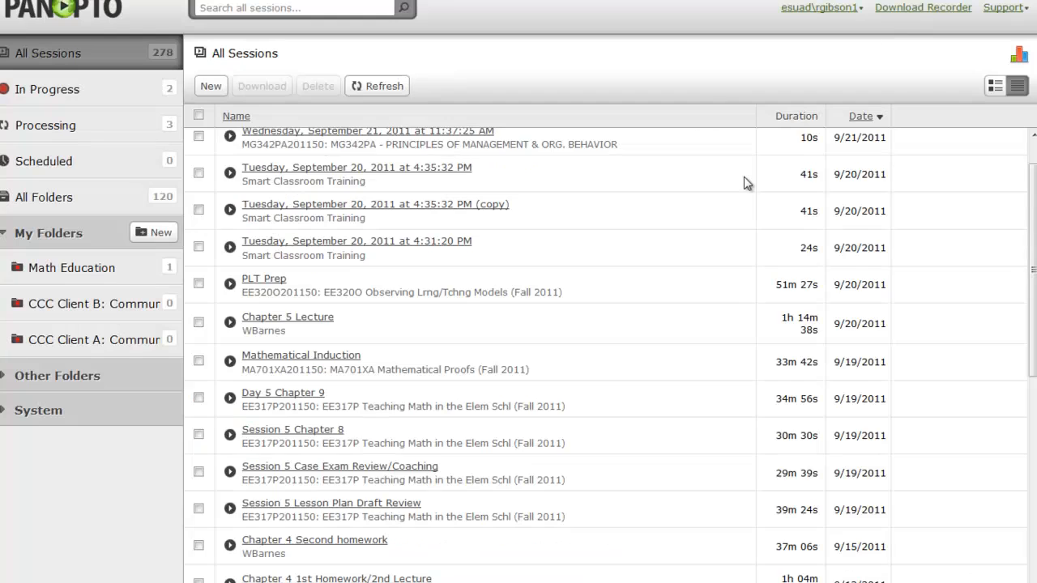
Load the older sessions in the list and bring up the session info of "test (copy)".
scroll(360, 441, "down", 1)
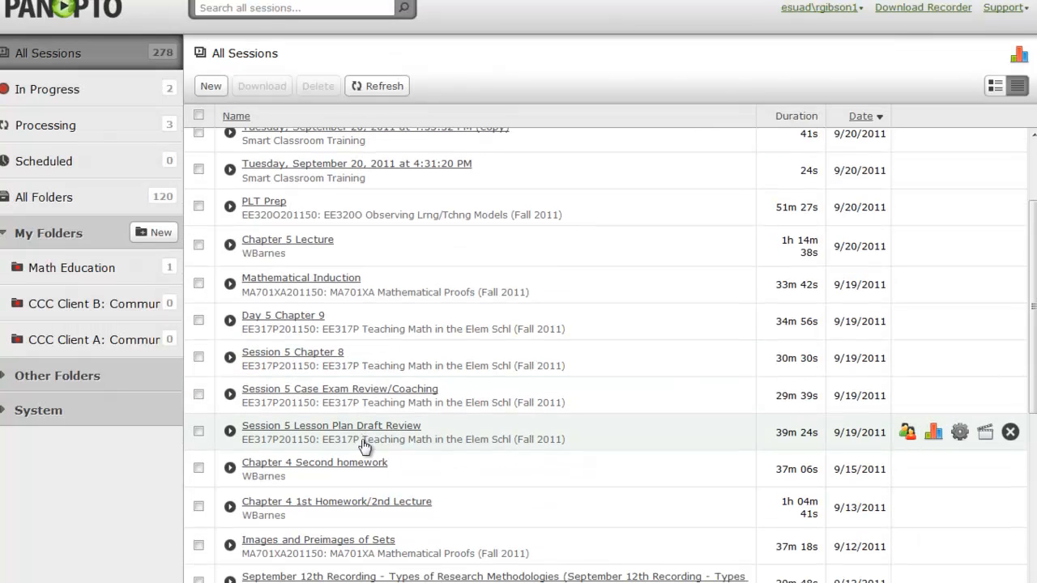
scroll(363, 440, "down", 5)
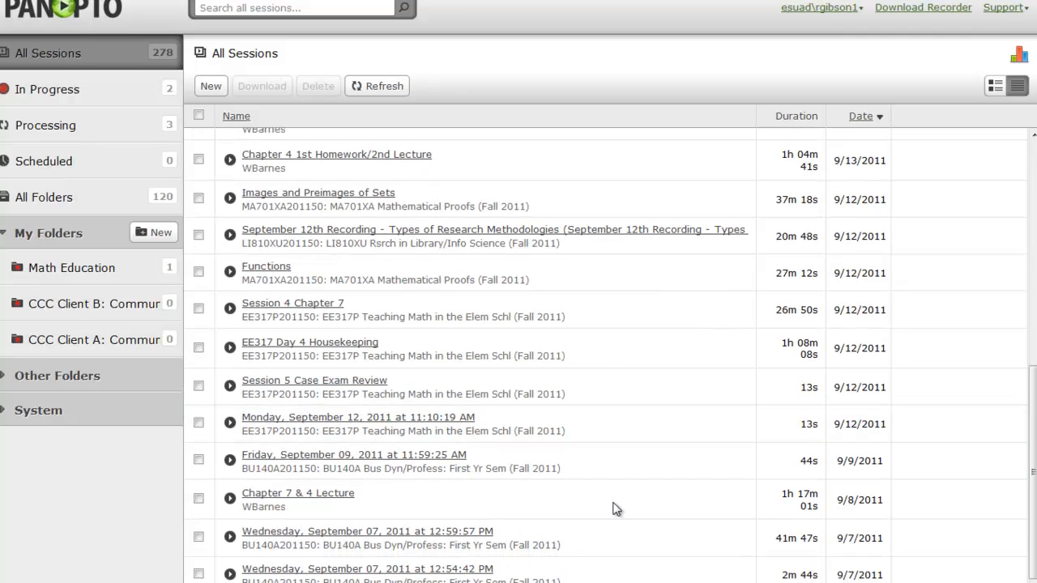
left_click(606, 581)
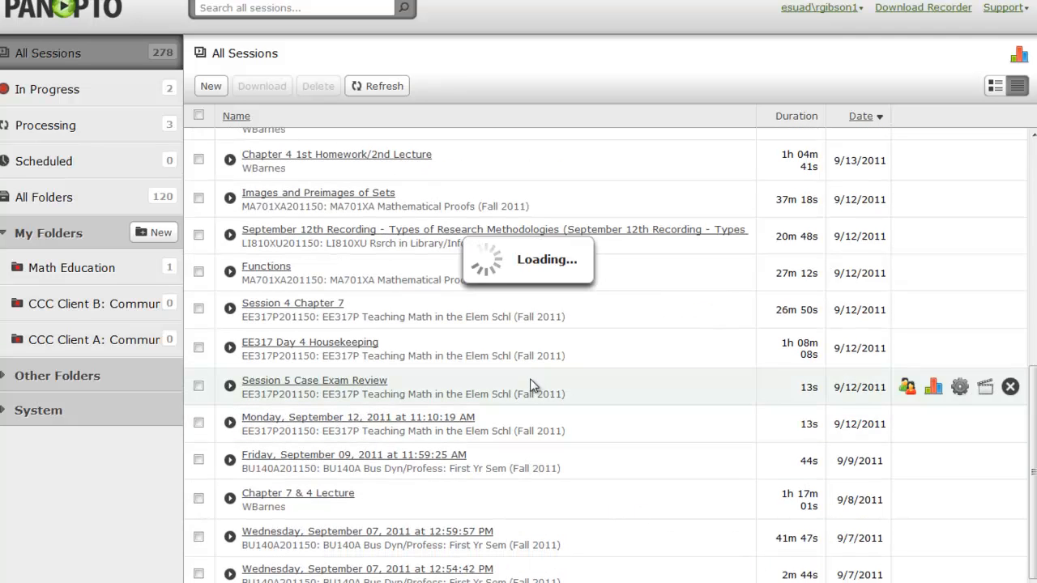
scroll(521, 389, "down", 1)
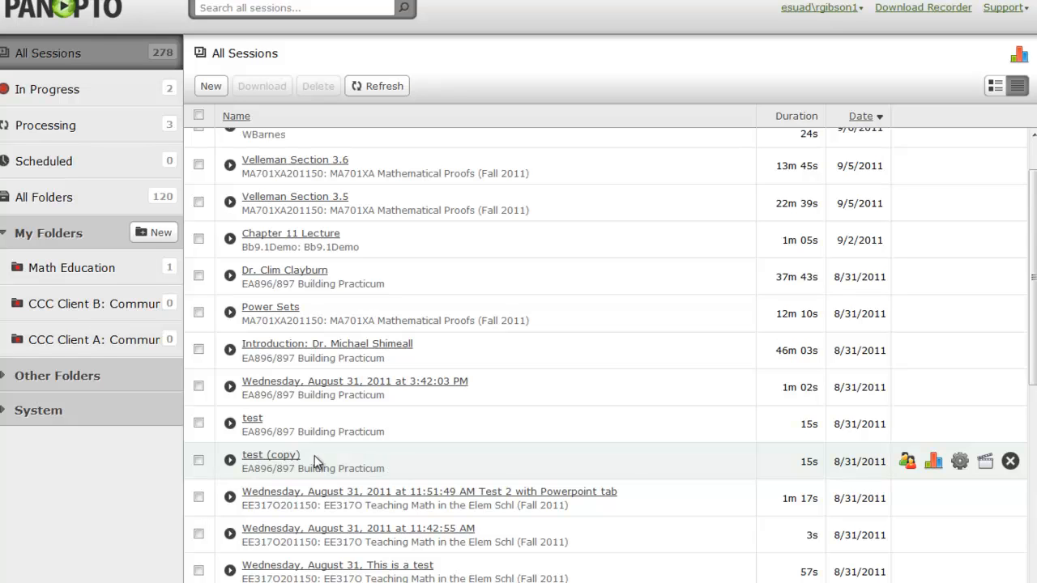
left_click(909, 465)
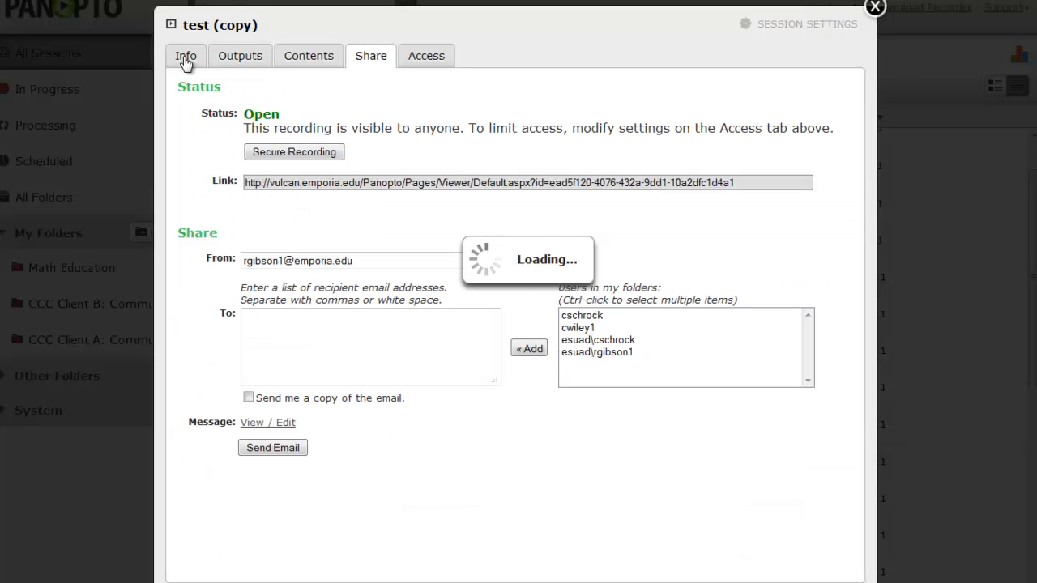
left_click(186, 64)
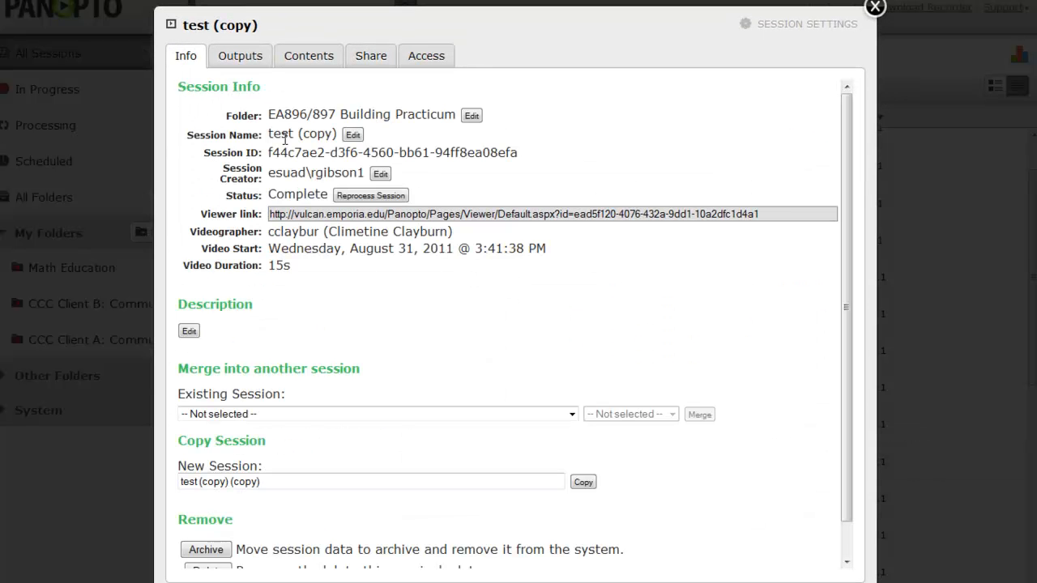
Browse the available destination folders for "test (copy)" and cancel the folder edit.
left_click(471, 116)
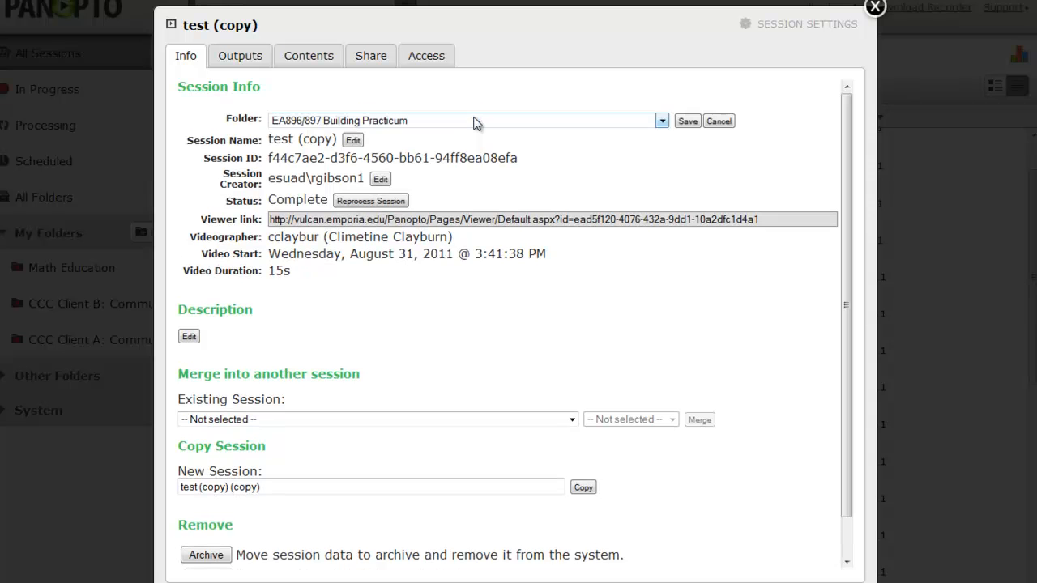
left_click(662, 122)
left_click_drag(663, 147, 665, 309)
left_click_drag(668, 344, 673, 139)
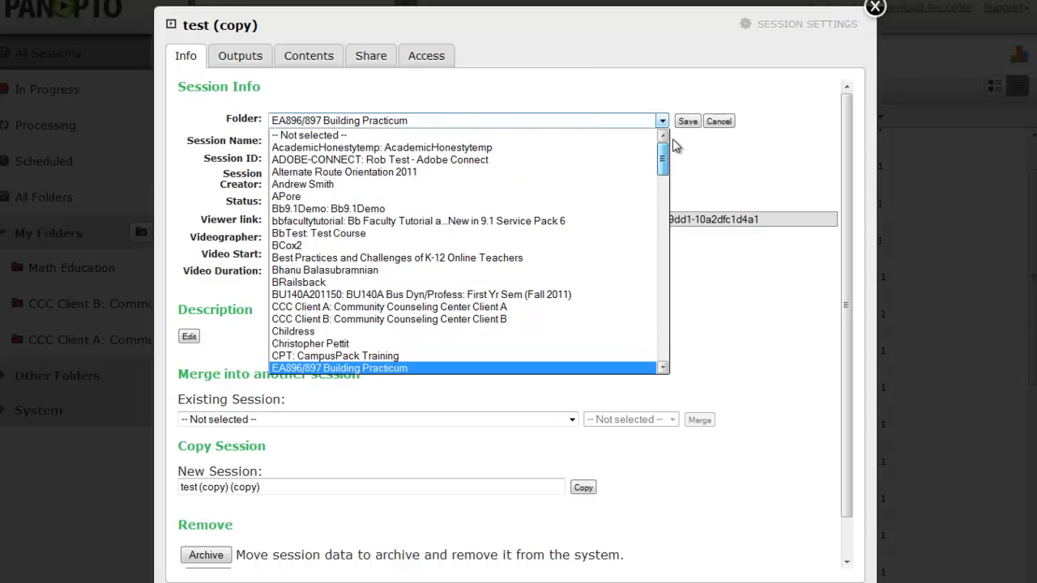
left_click(613, 88)
left_click(716, 121)
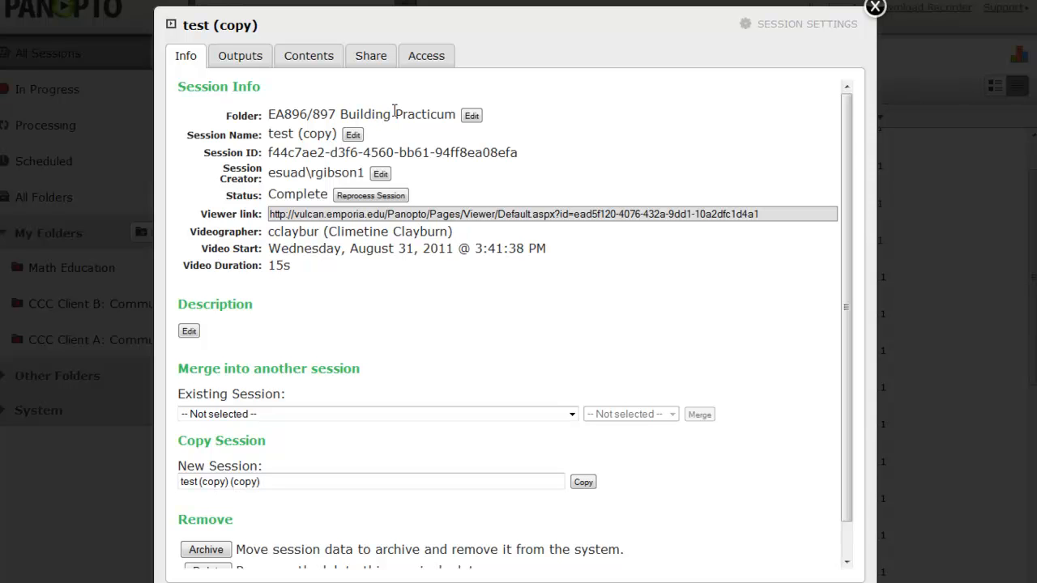
Select the viewer link in the sharing settings of "test (copy)" and close the session settings.
left_click(368, 62)
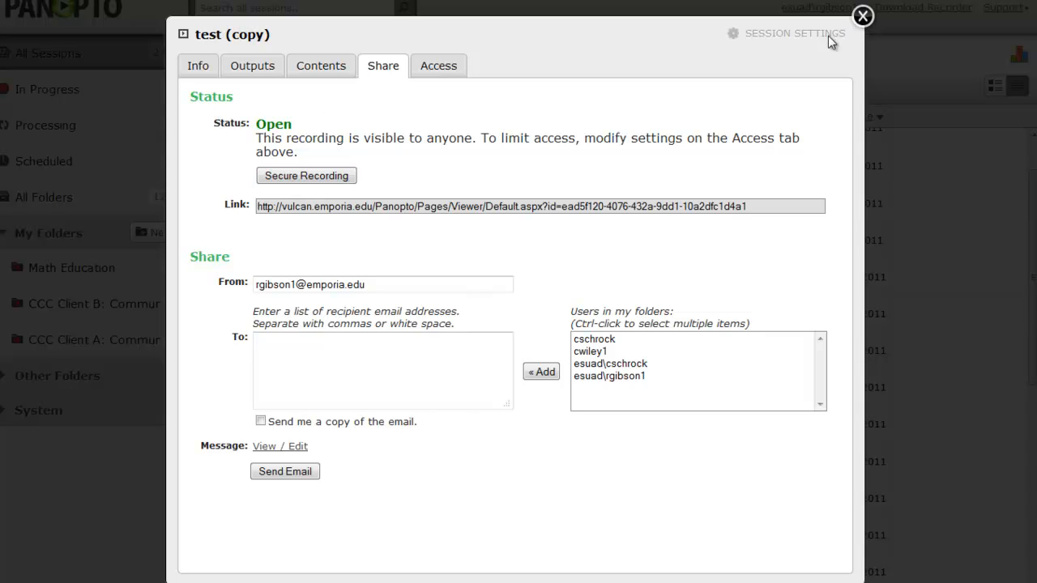
left_click(658, 209)
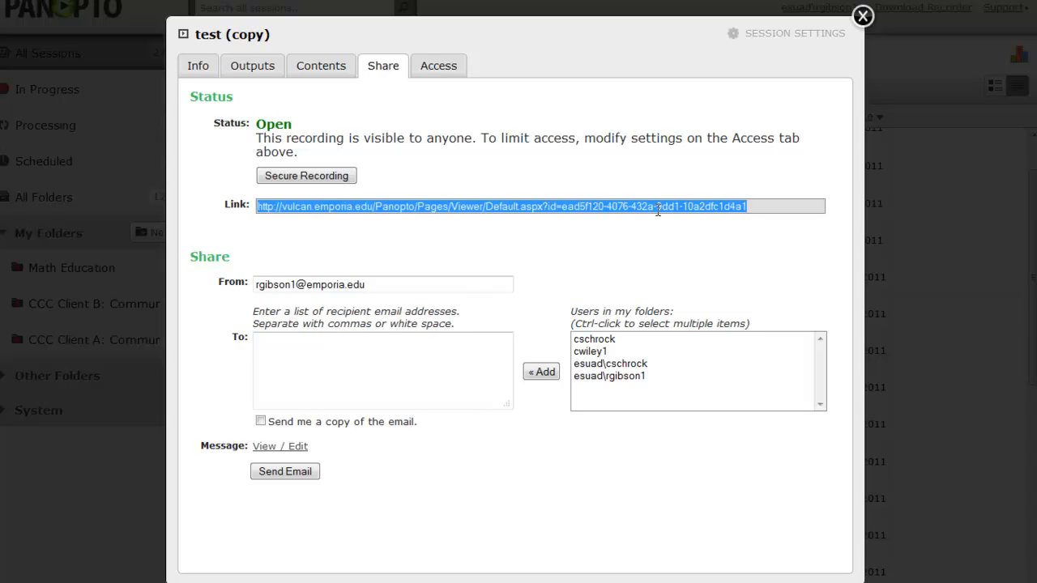
left_click(612, 180)
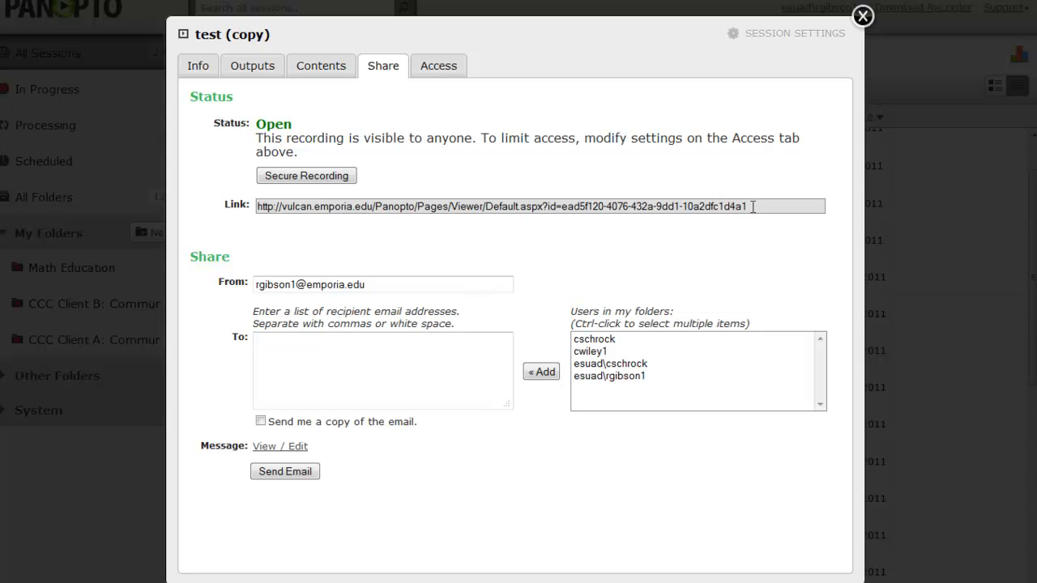
mouse_move(752, 208)
left_mouse_down()
mouse_move(679, 206)
mouse_move(771, 212)
left_mouse_up()
left_click(496, 178)
left_click(861, 16)
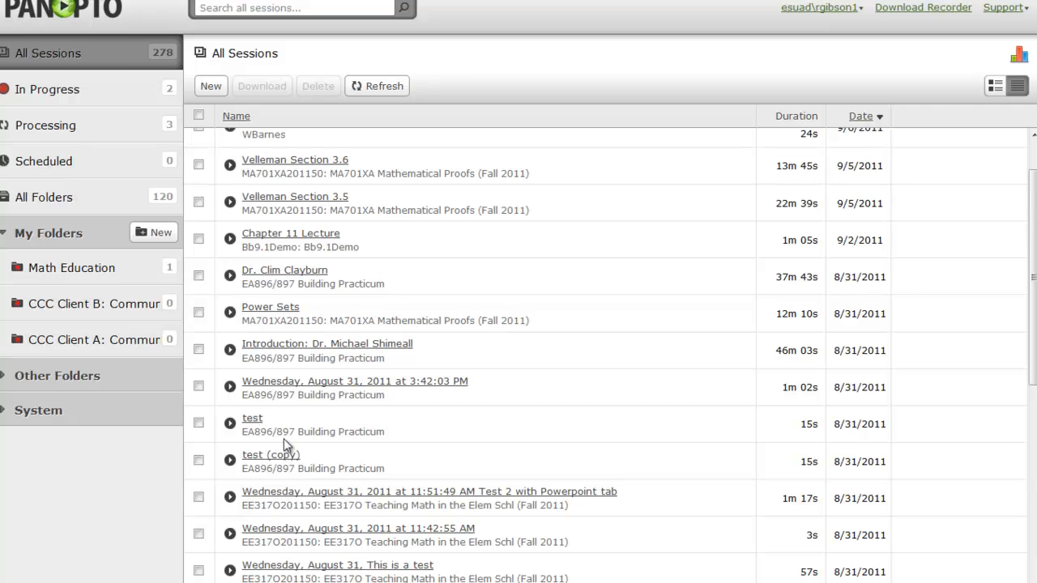
Review the option for copying the session in the info of "test" and close its settings.
left_click(905, 424)
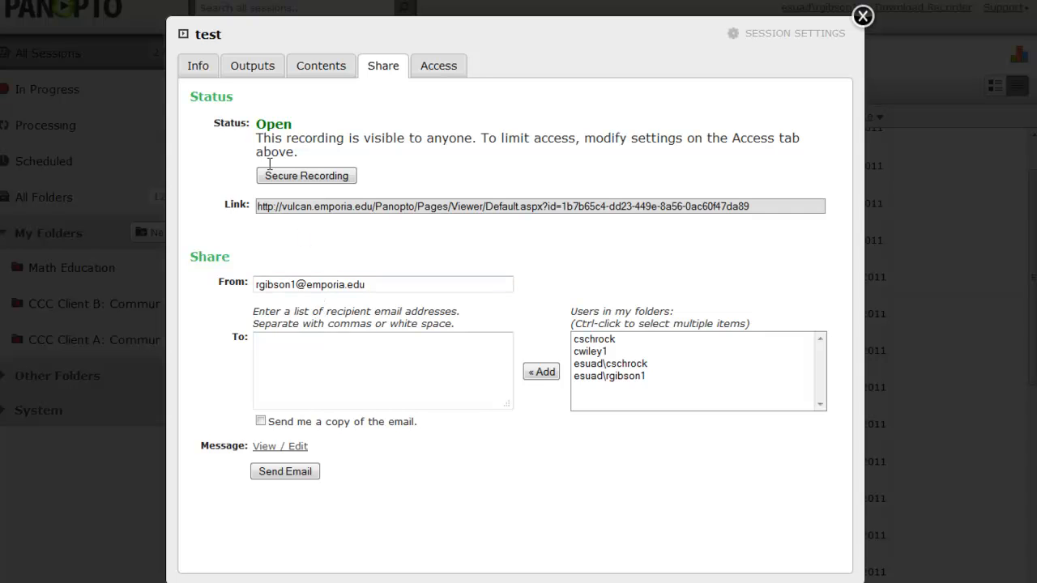
left_click(197, 66)
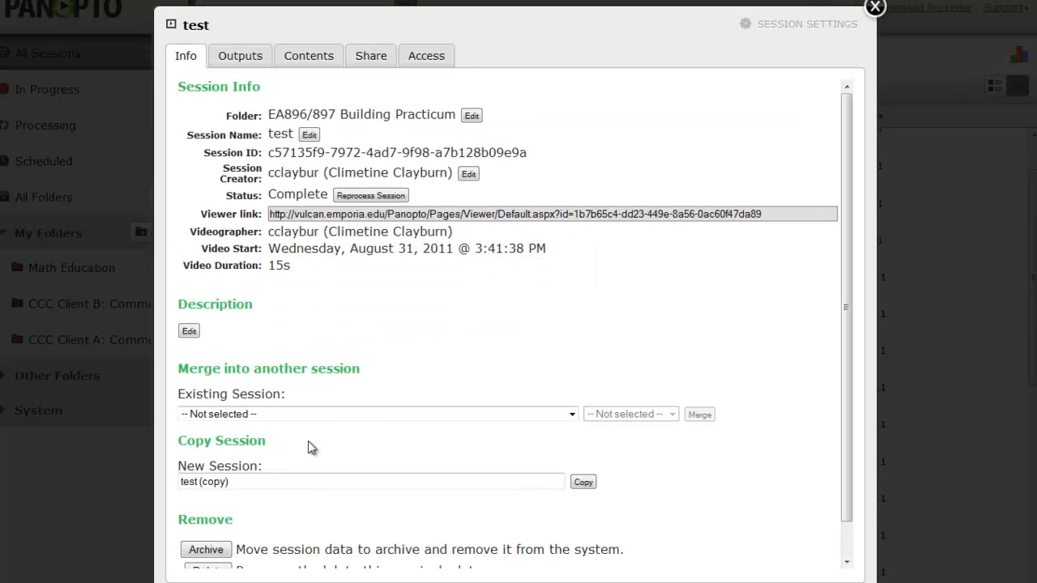
left_click(582, 483)
left_click(874, 9)
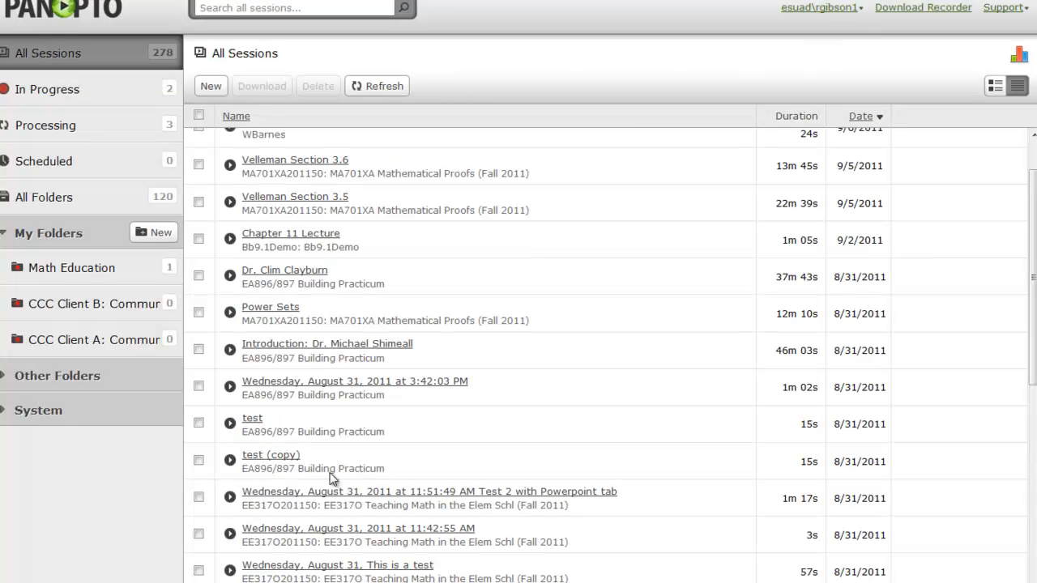
Open the folder assignment of "test (copy)" for editing and close the session settings without saving.
mouse_move(275, 465)
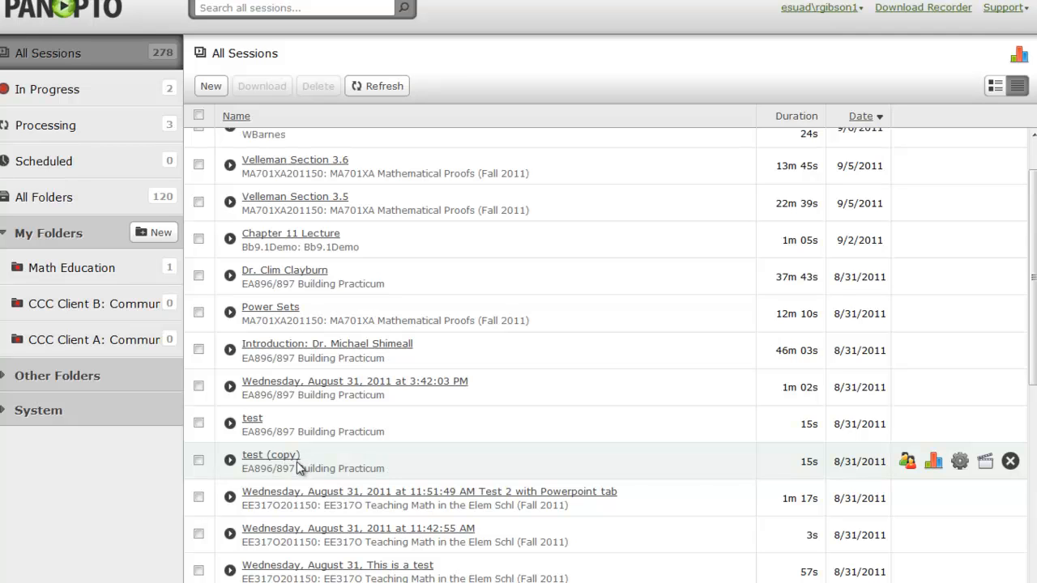
left_click(902, 465)
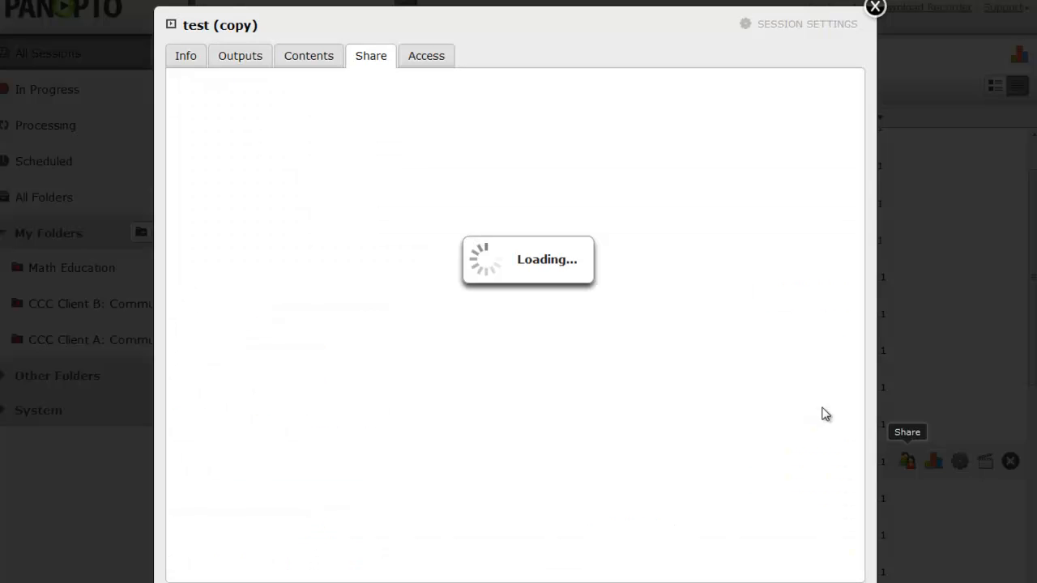
left_click(184, 65)
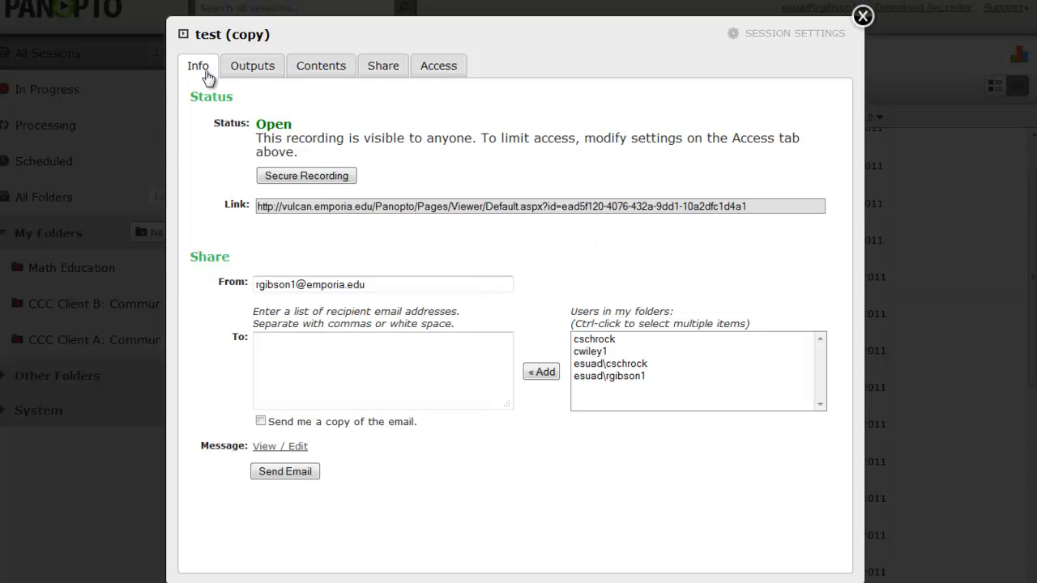
left_click(472, 116)
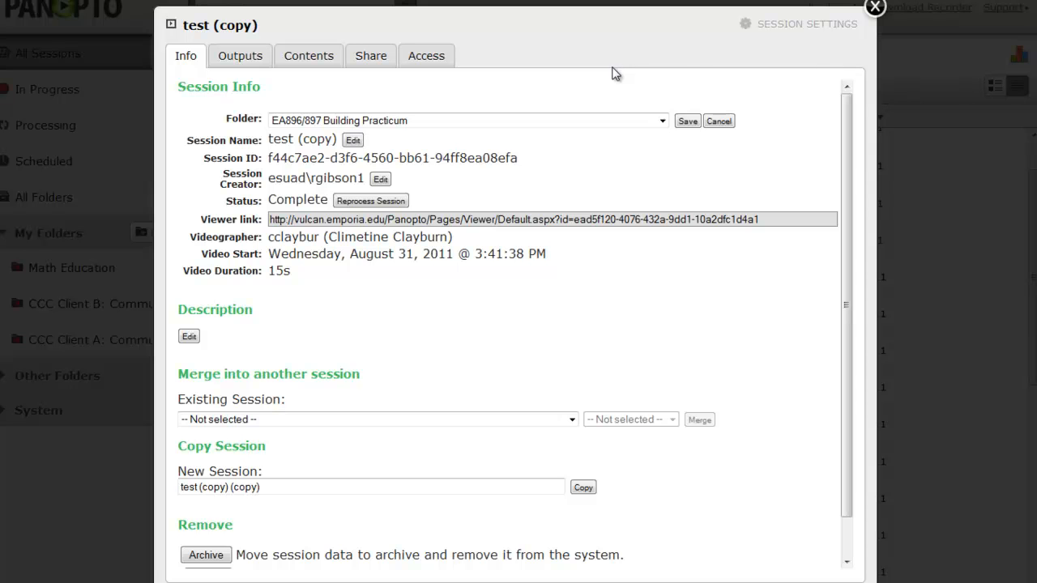
left_click(874, 8)
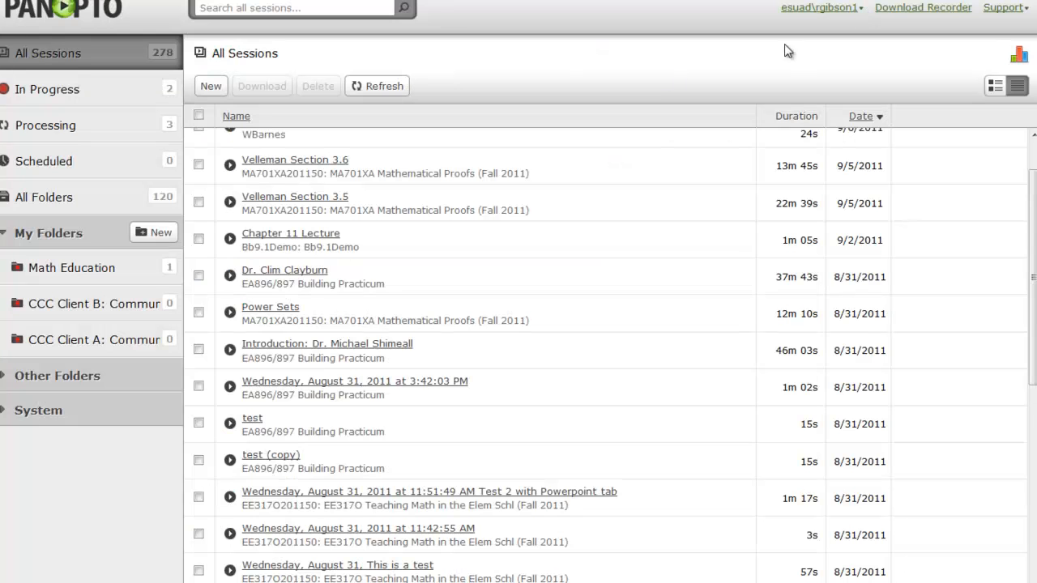
mouse_move(512, 159)
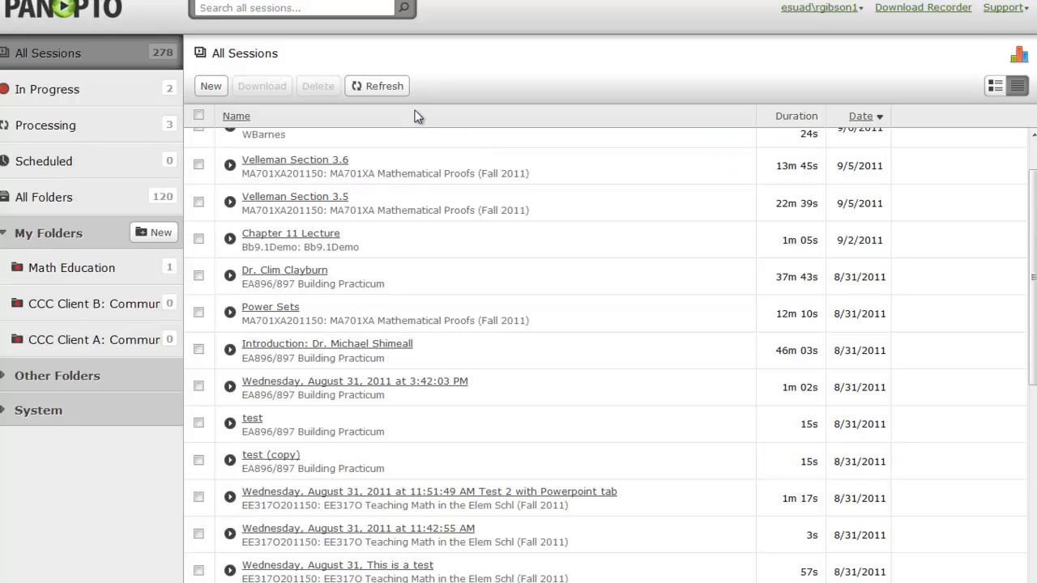